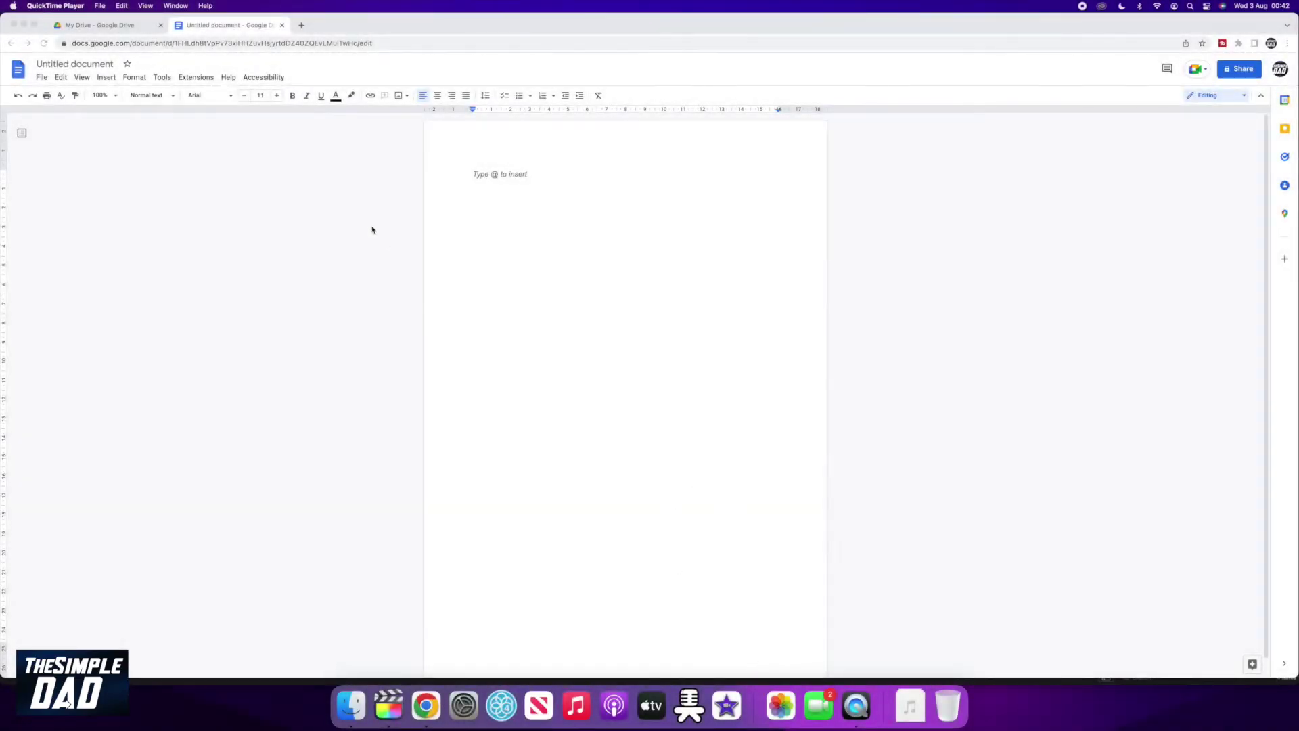
Enter the heading 'HOW TO REMOVE TABLE BORDER IN GOOGLE DOC?', enlarge it two sizes, italicize and bold it.
left_click(508, 180)
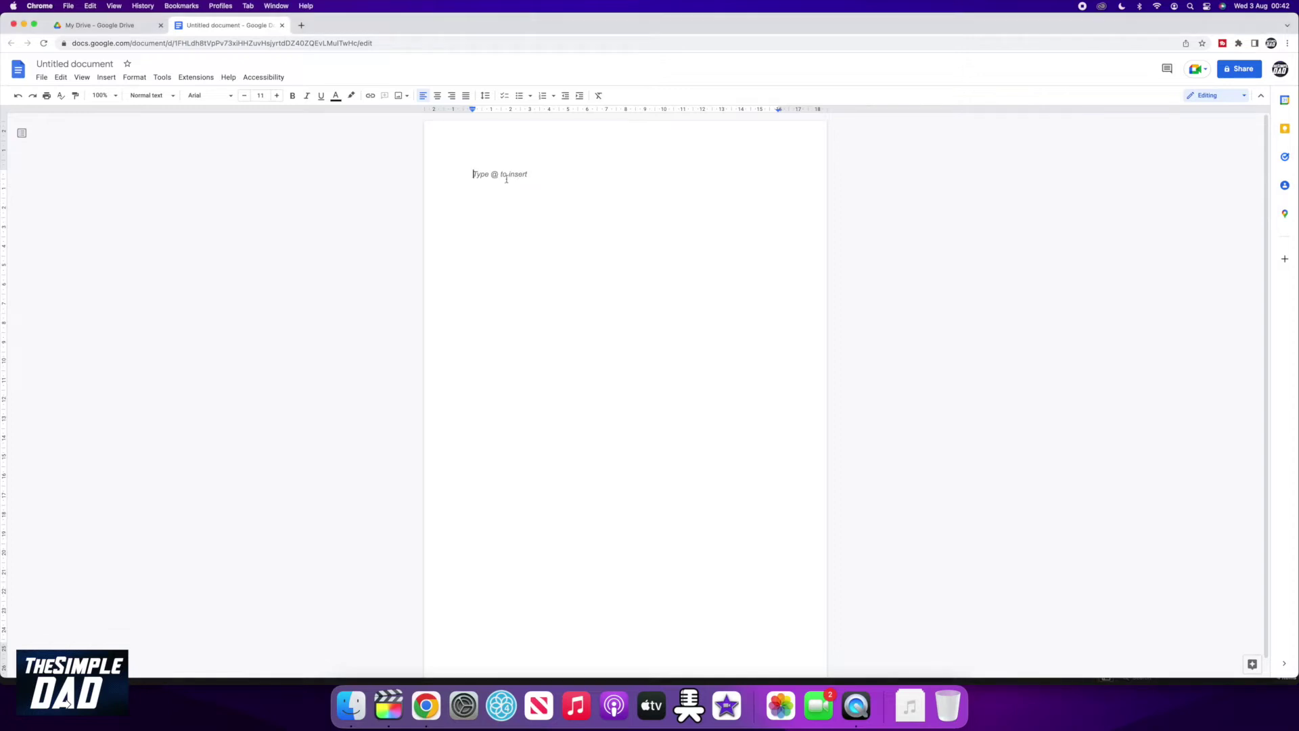
type("HOW TO REMOVE TABLE BORDER IN GOOGLE DOC?")
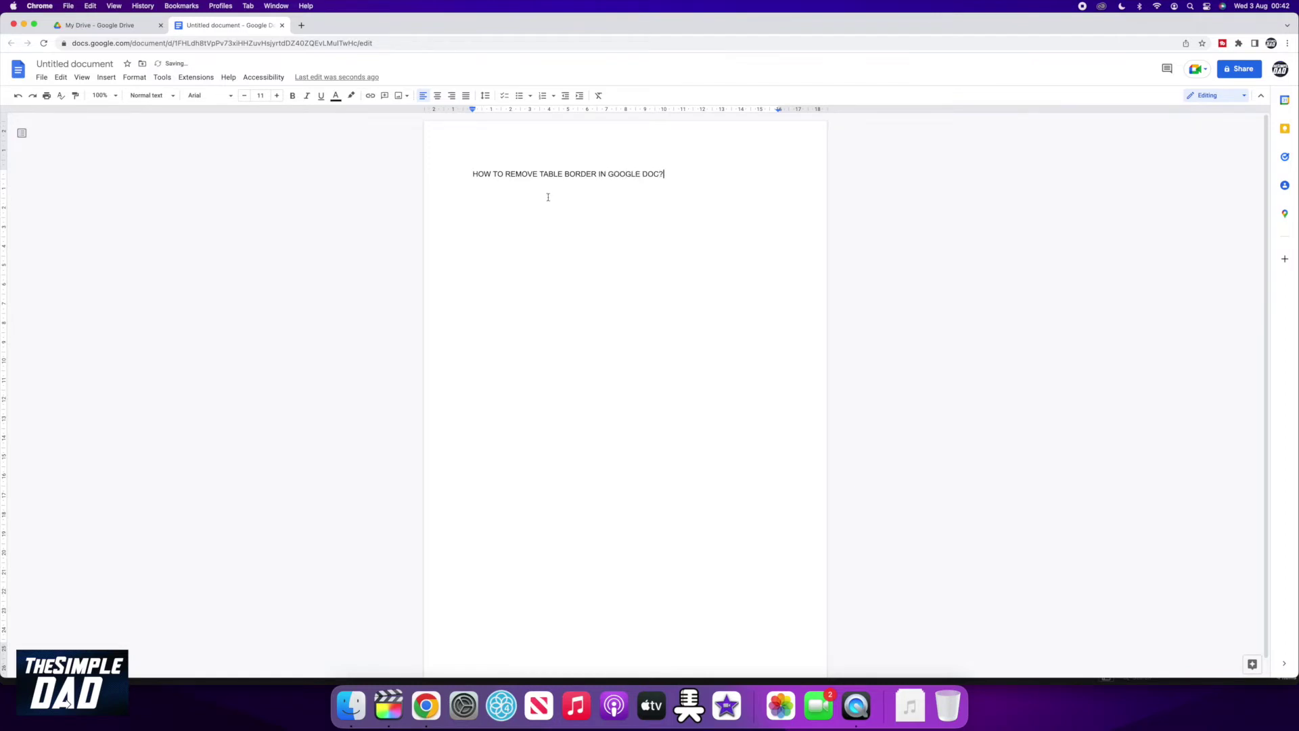
key("super+a")
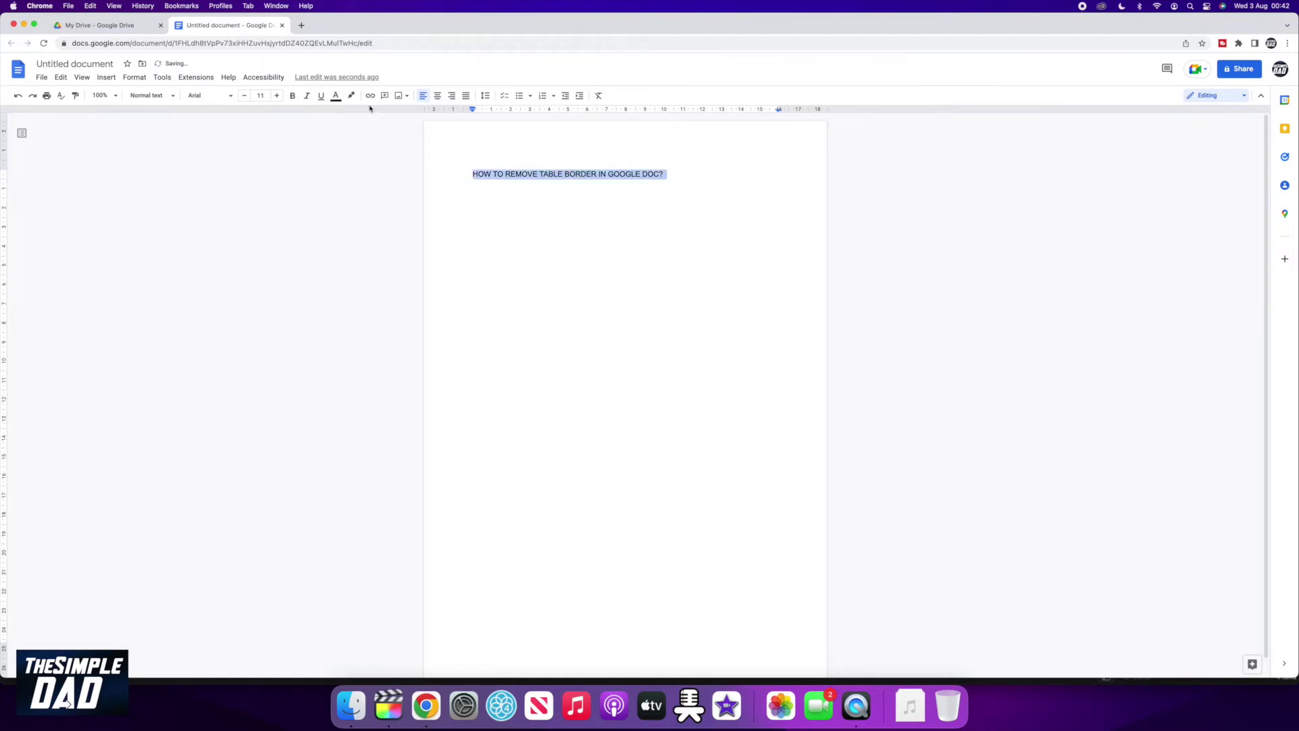
left_click(276, 96)
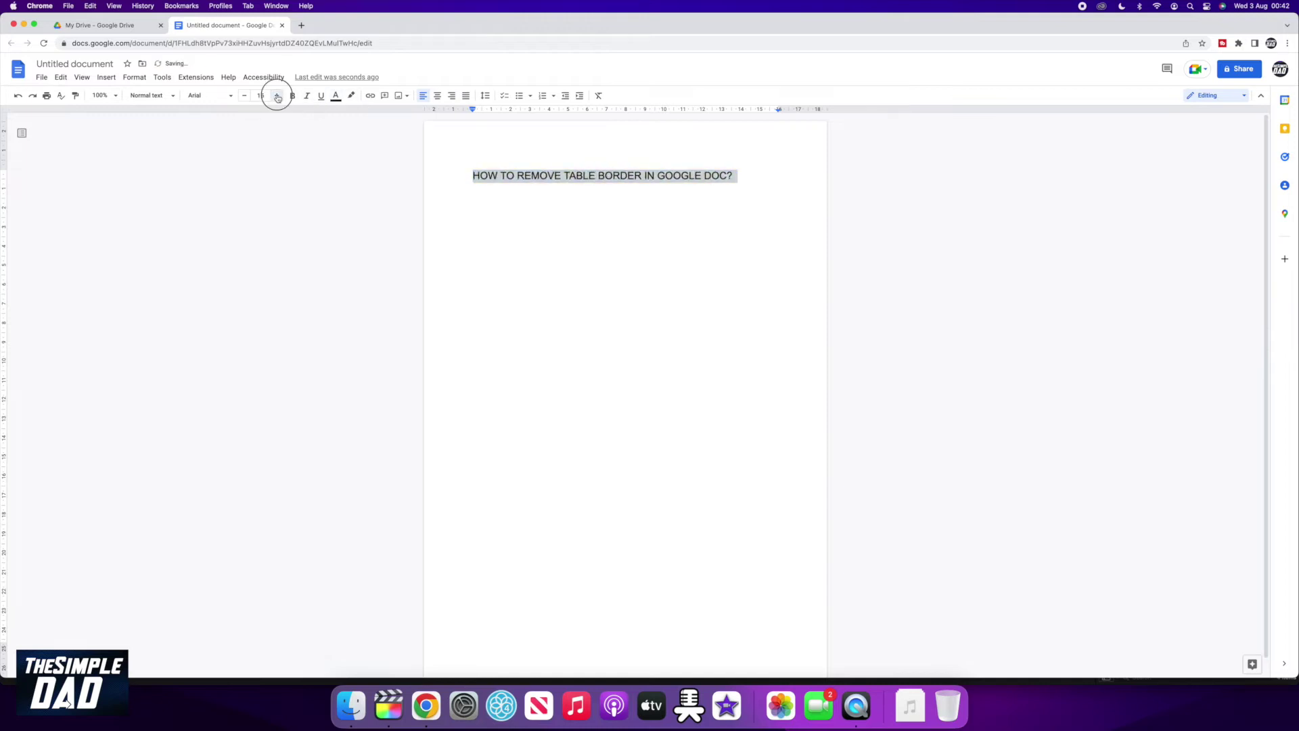
left_click(276, 95)
left_click(276, 95)
left_click(307, 95)
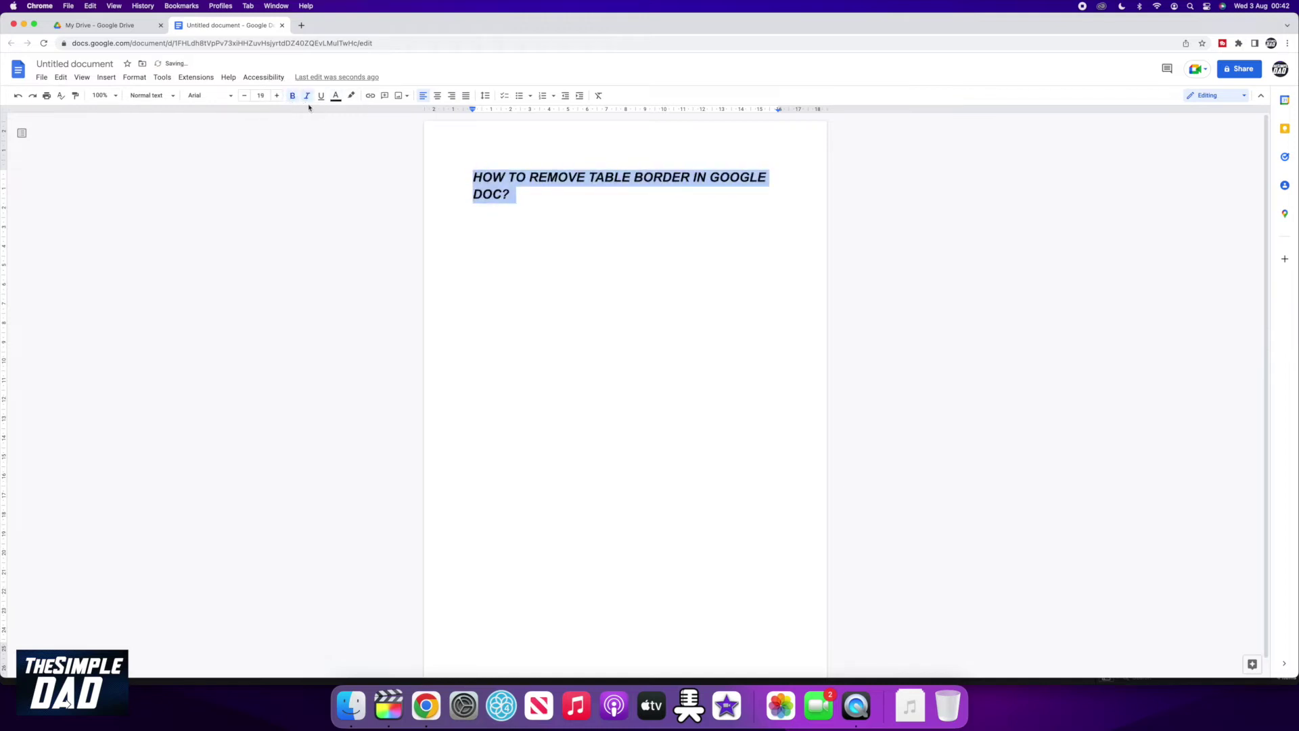
left_click(572, 217)
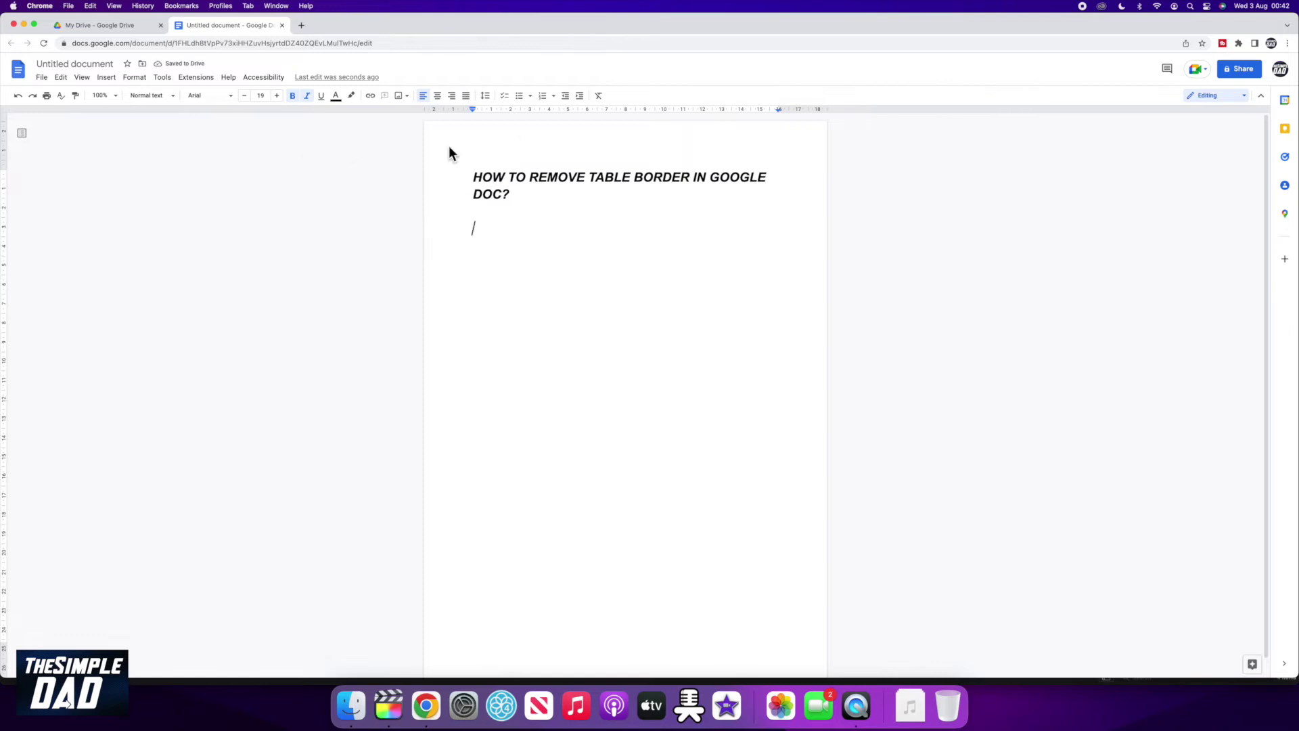
Insert a 5-column by 4-row table from the Insert menu.
left_click(106, 77)
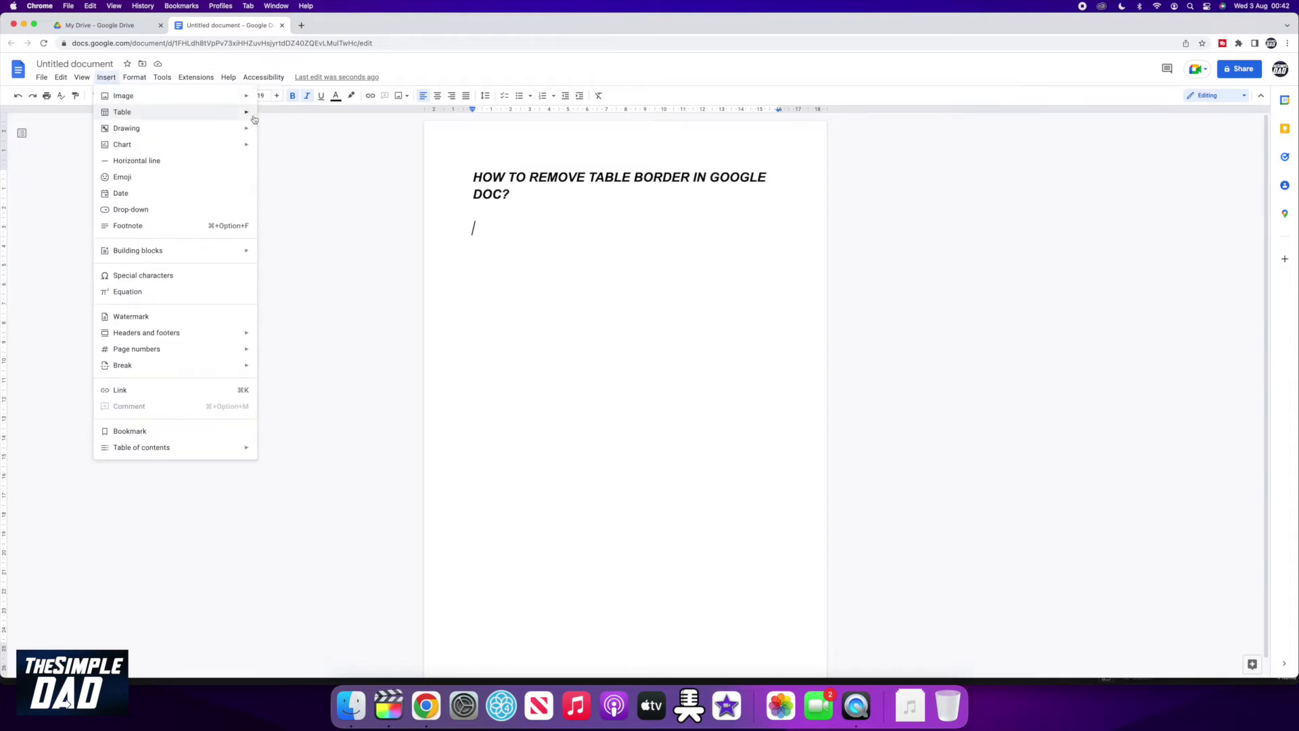
mouse_move(122, 111)
left_click(300, 170)
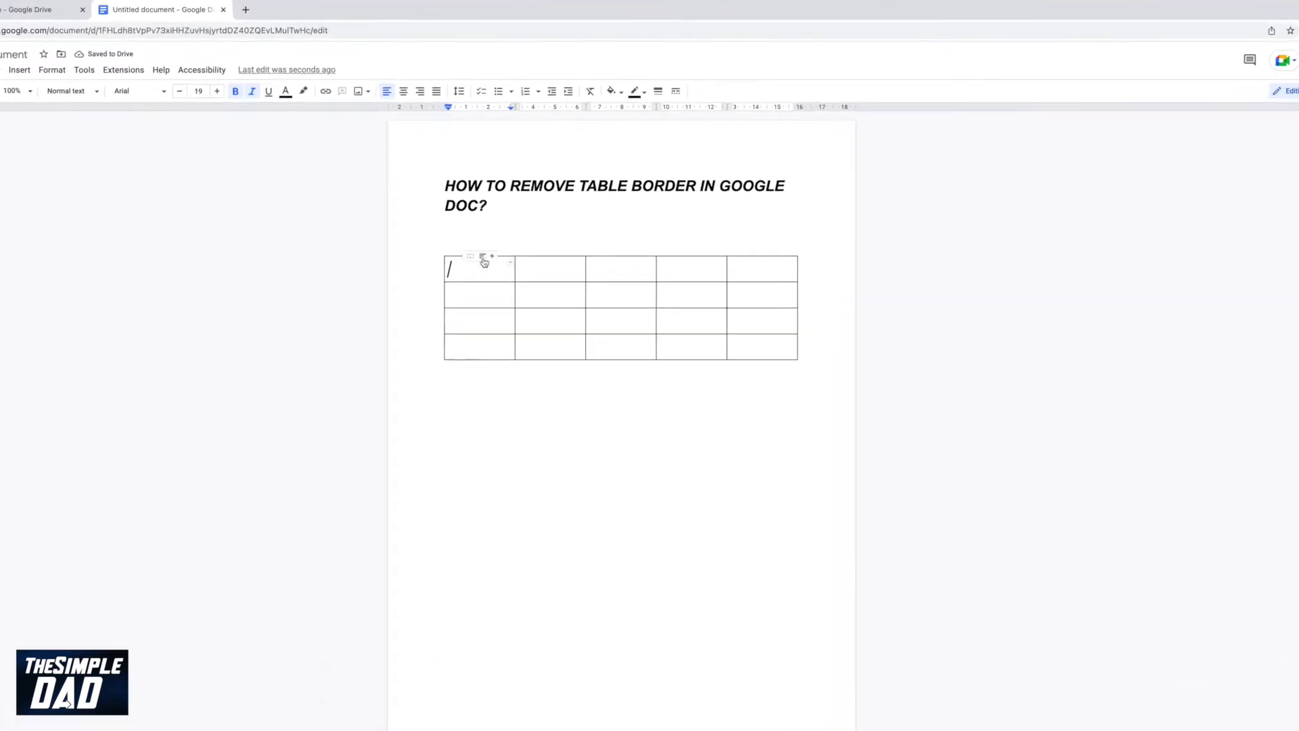
Set the border width of all table cells to 0pt, then reselect the table to check.
left_click_drag(484, 266, 771, 348)
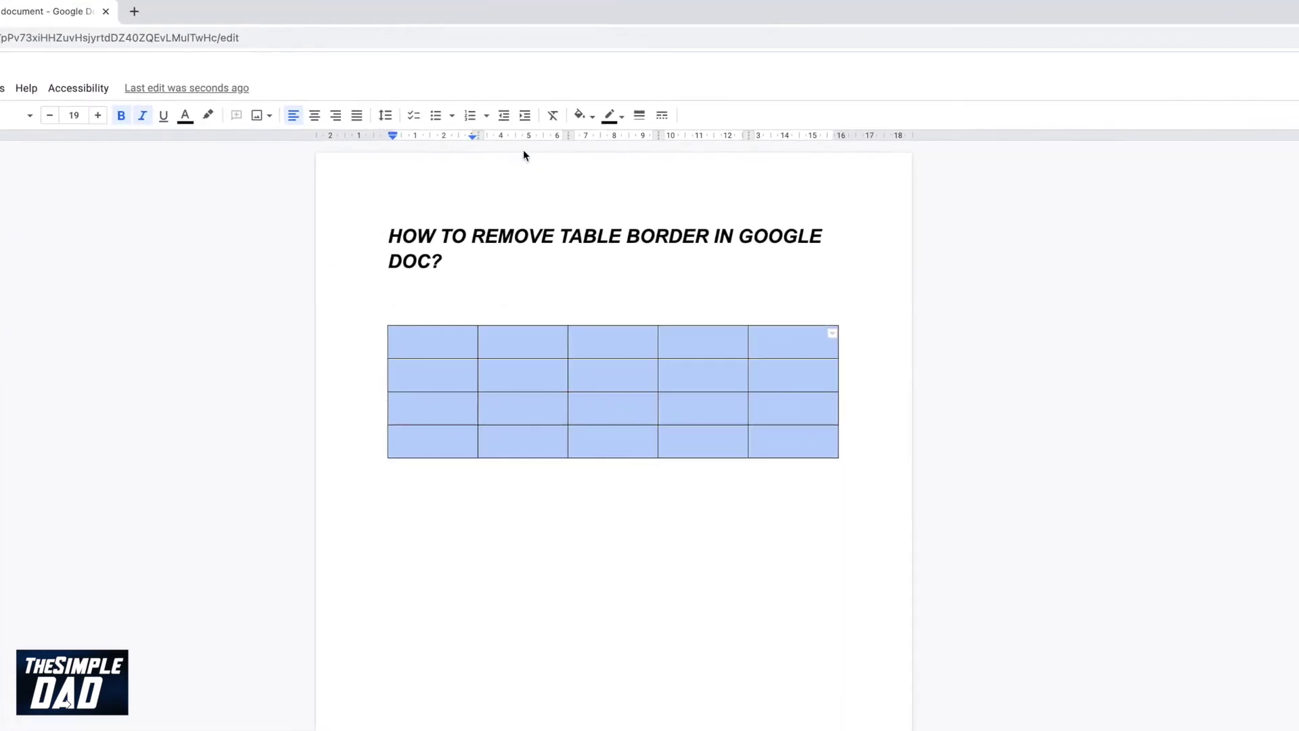
left_click(641, 120)
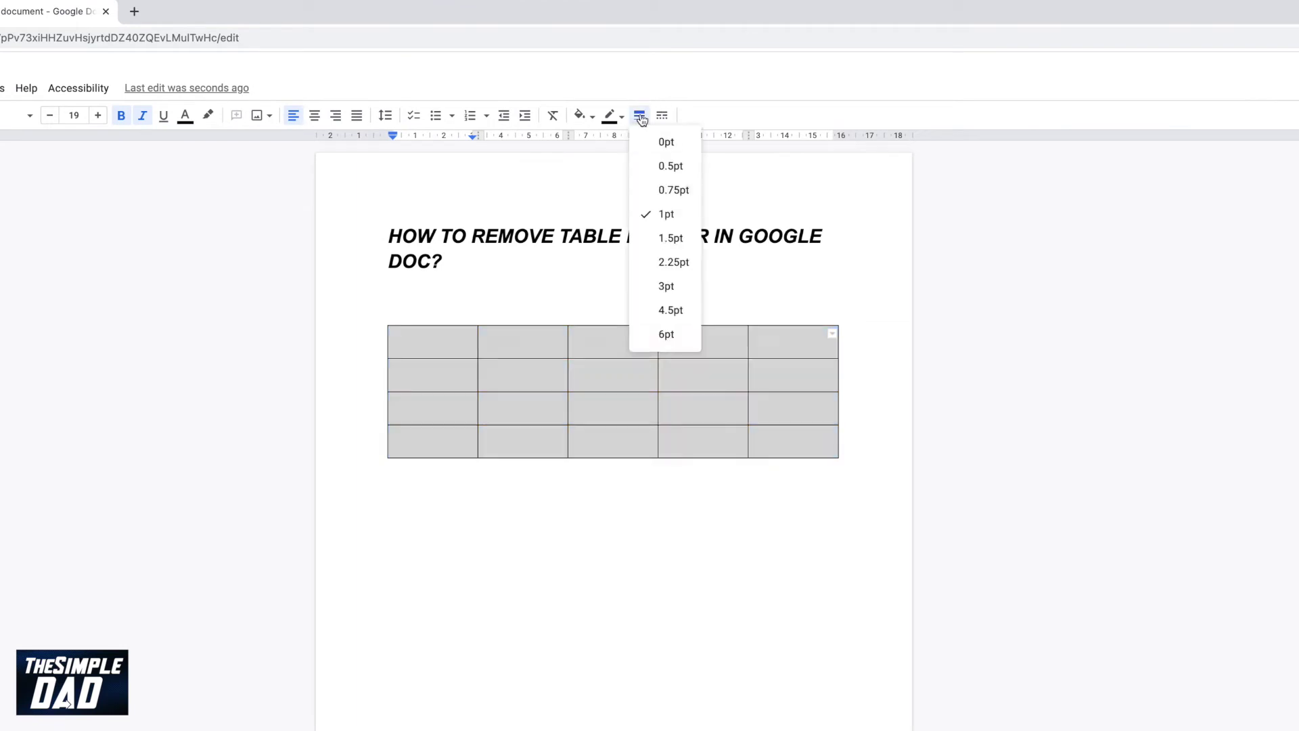
left_click(684, 151)
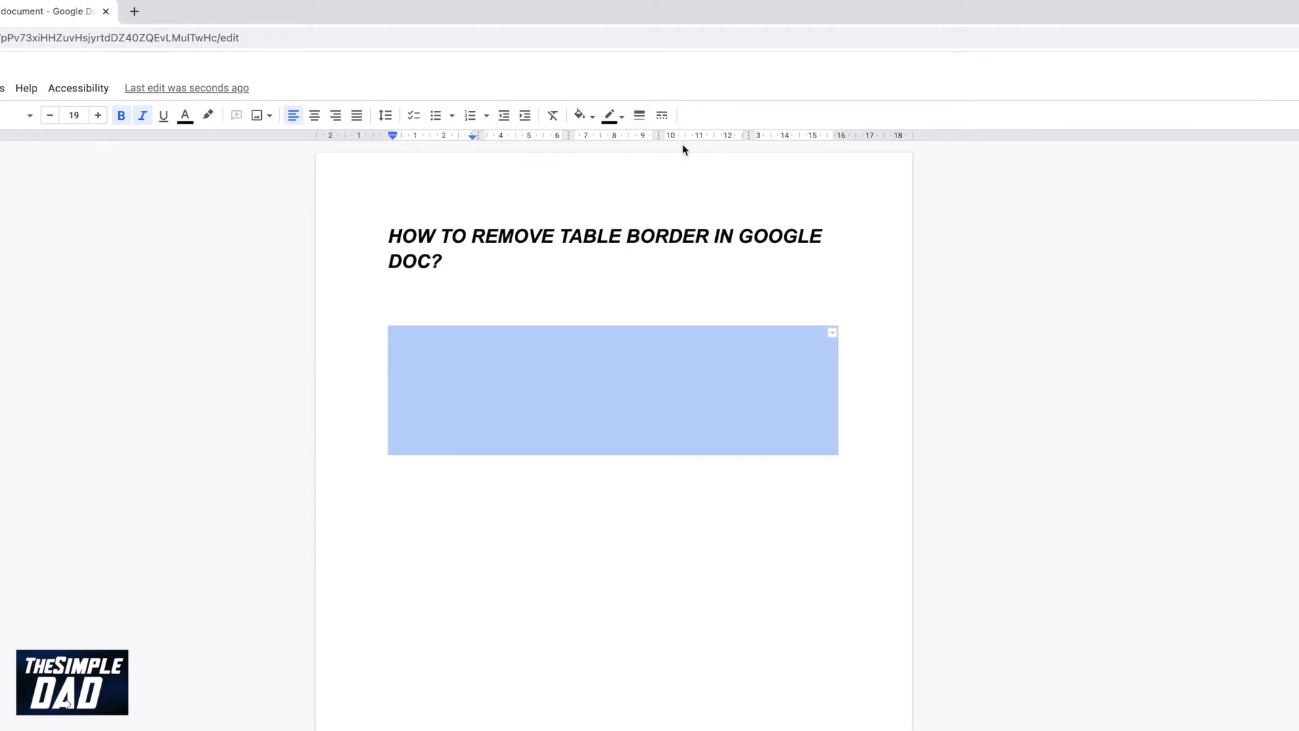
left_click(722, 490)
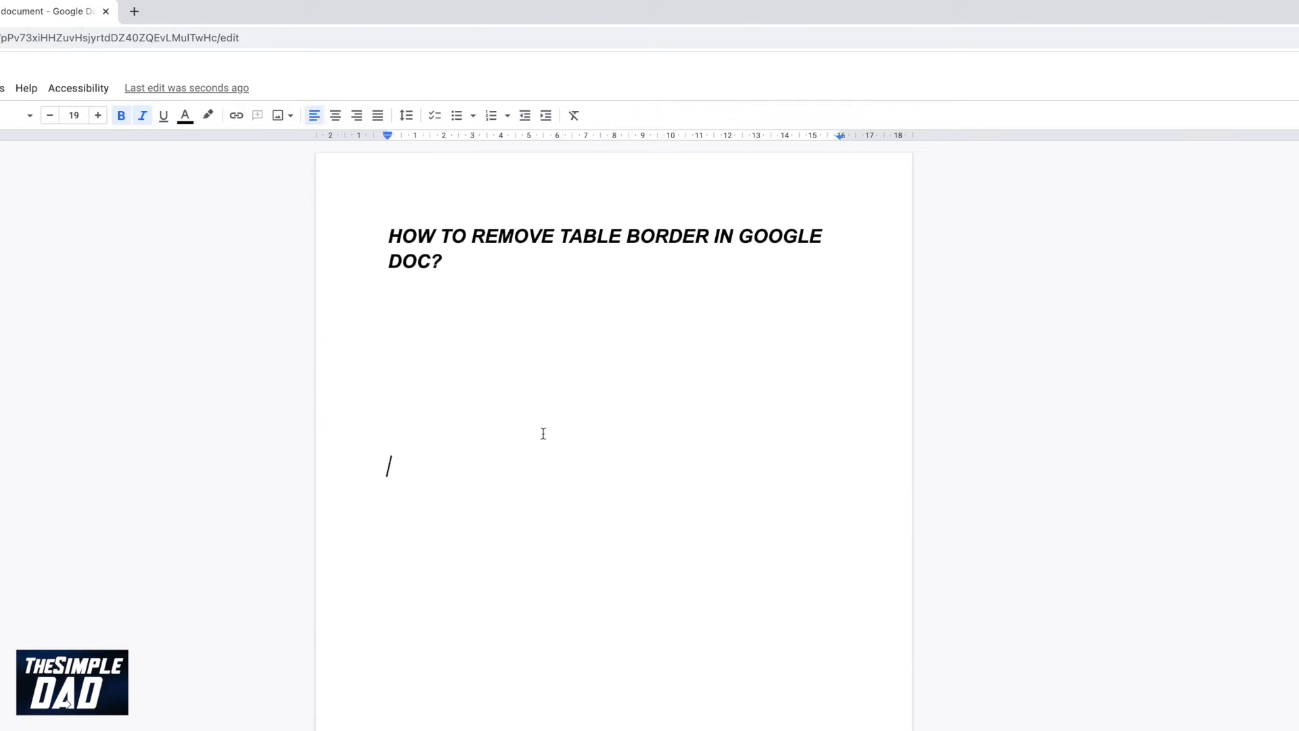
left_click_drag(381, 316, 589, 359)
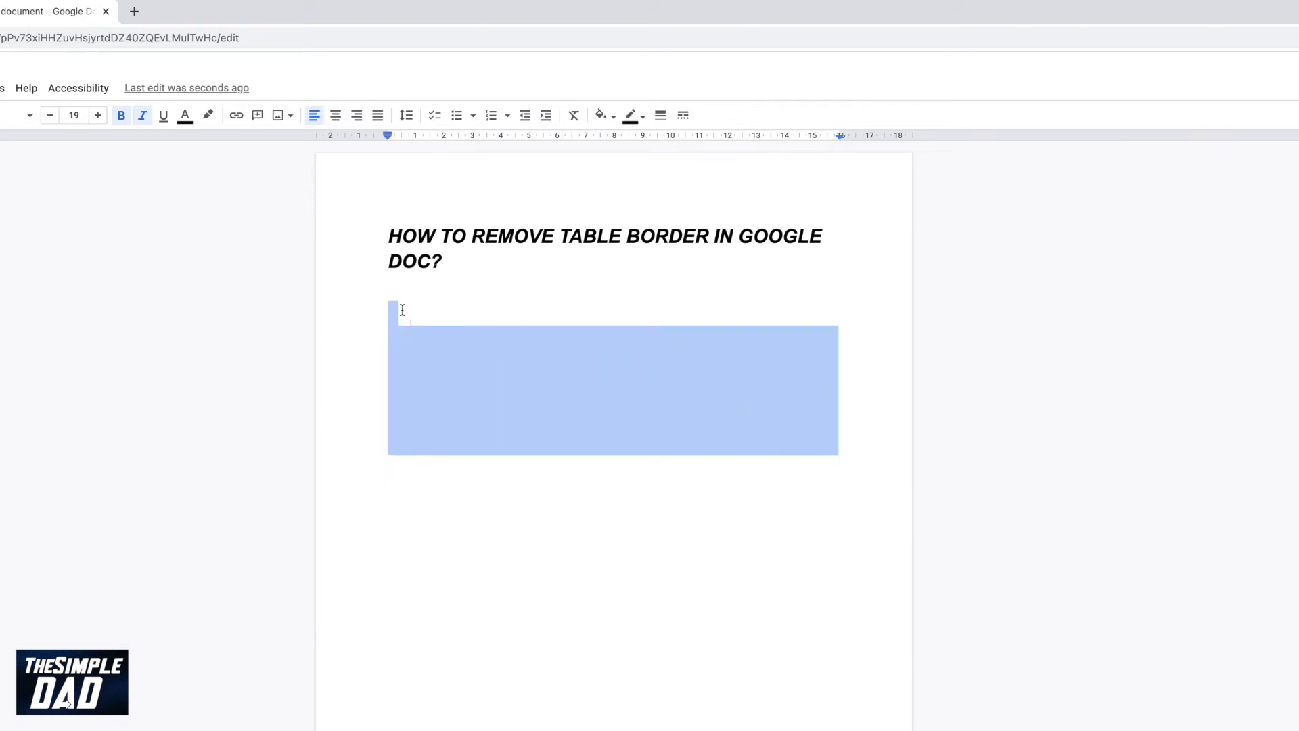
left_click_drag(319, 314, 783, 432)
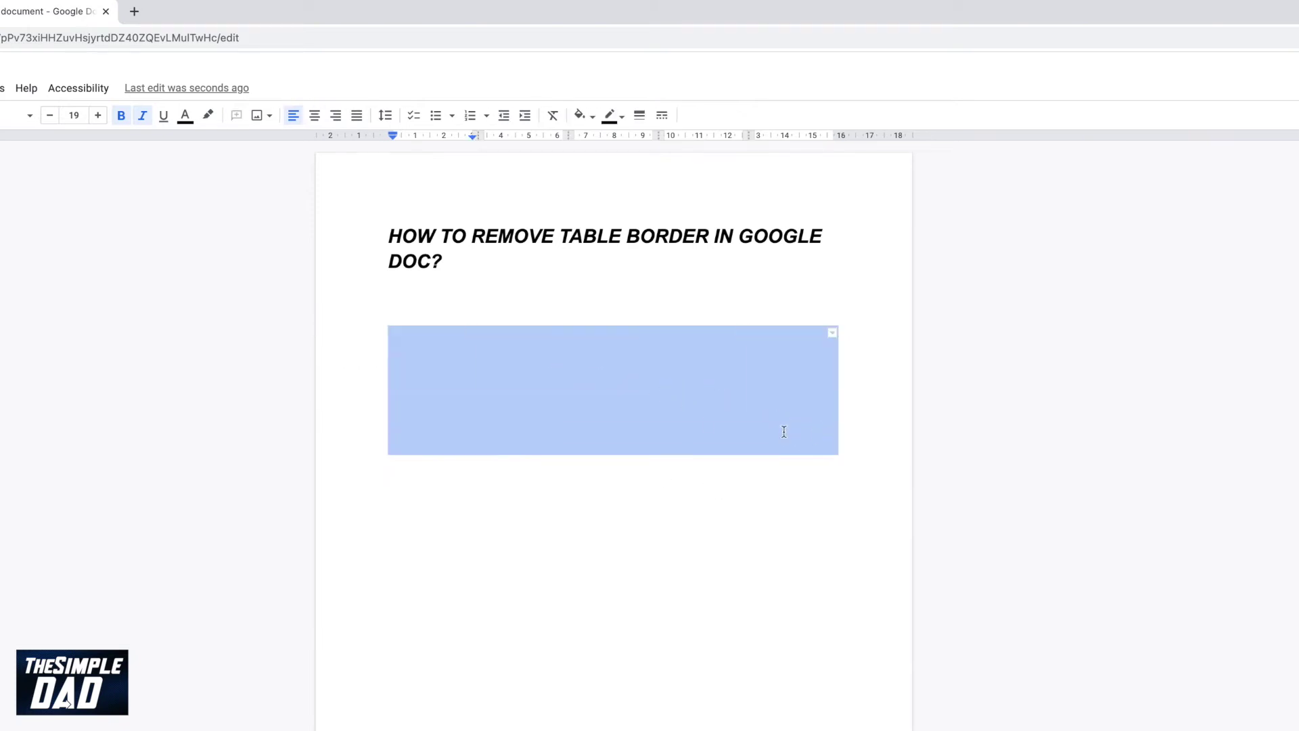
Type a letter into each of the five cells of the first table row.
left_click(440, 351)
type("a")
left_click(516, 342)
type("v")
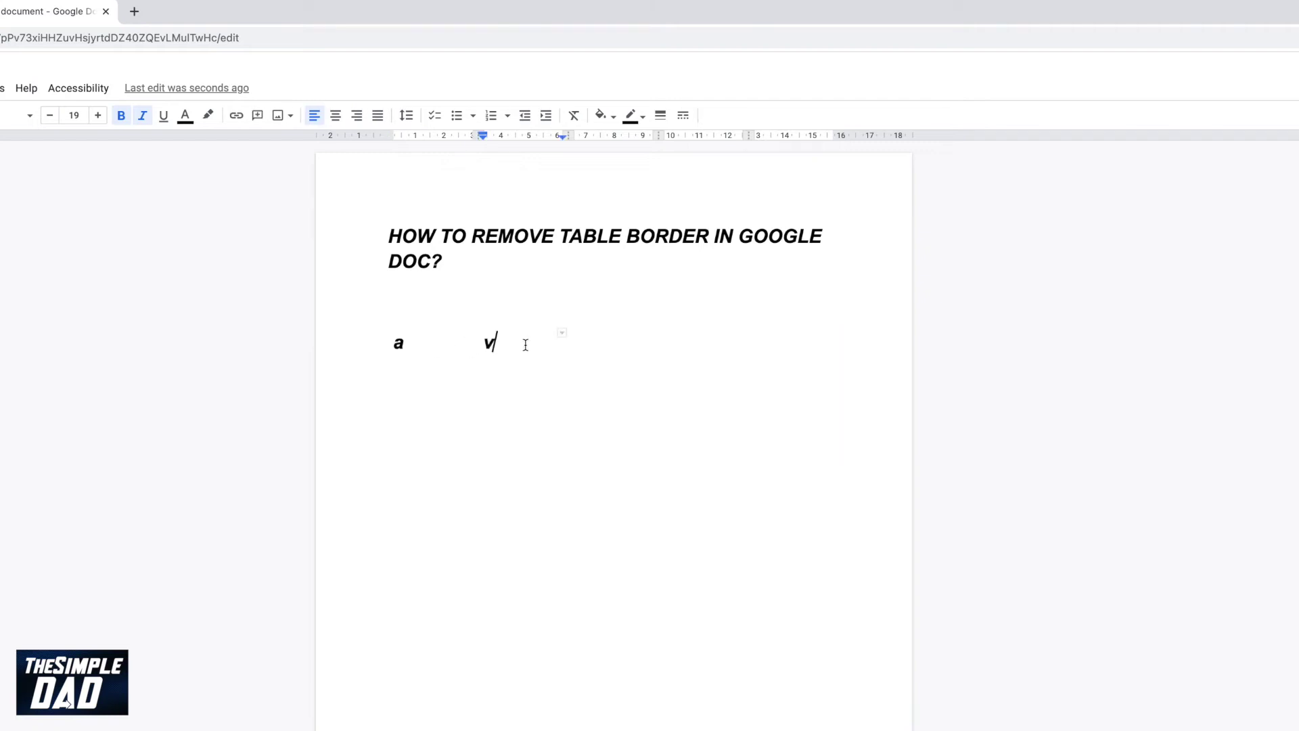
left_click(636, 349)
type("b")
left_click(719, 342)
type("c")
left_click(816, 344)
type("v")
Fill the empty cells in columns 1 and 2 with letters.
left_click(447, 432)
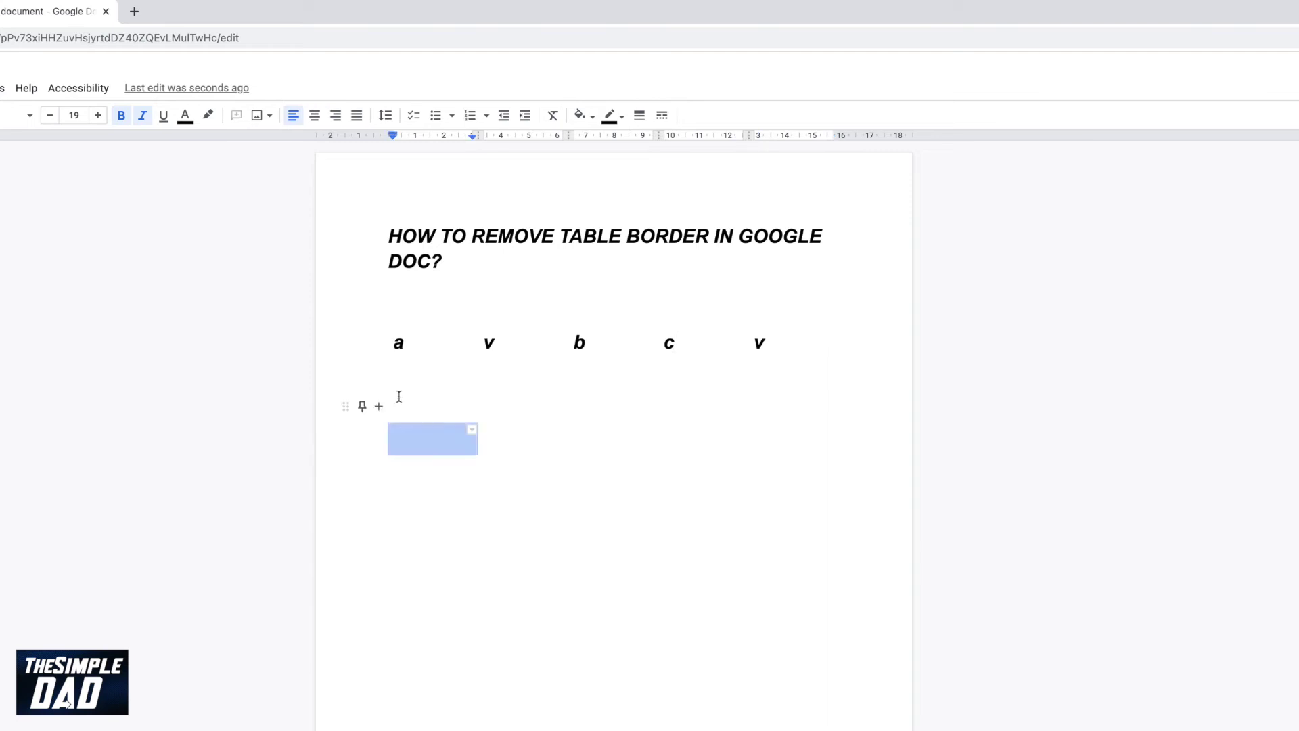
type("d")
left_click(410, 416)
type("d")
left_click(409, 440)
type("d")
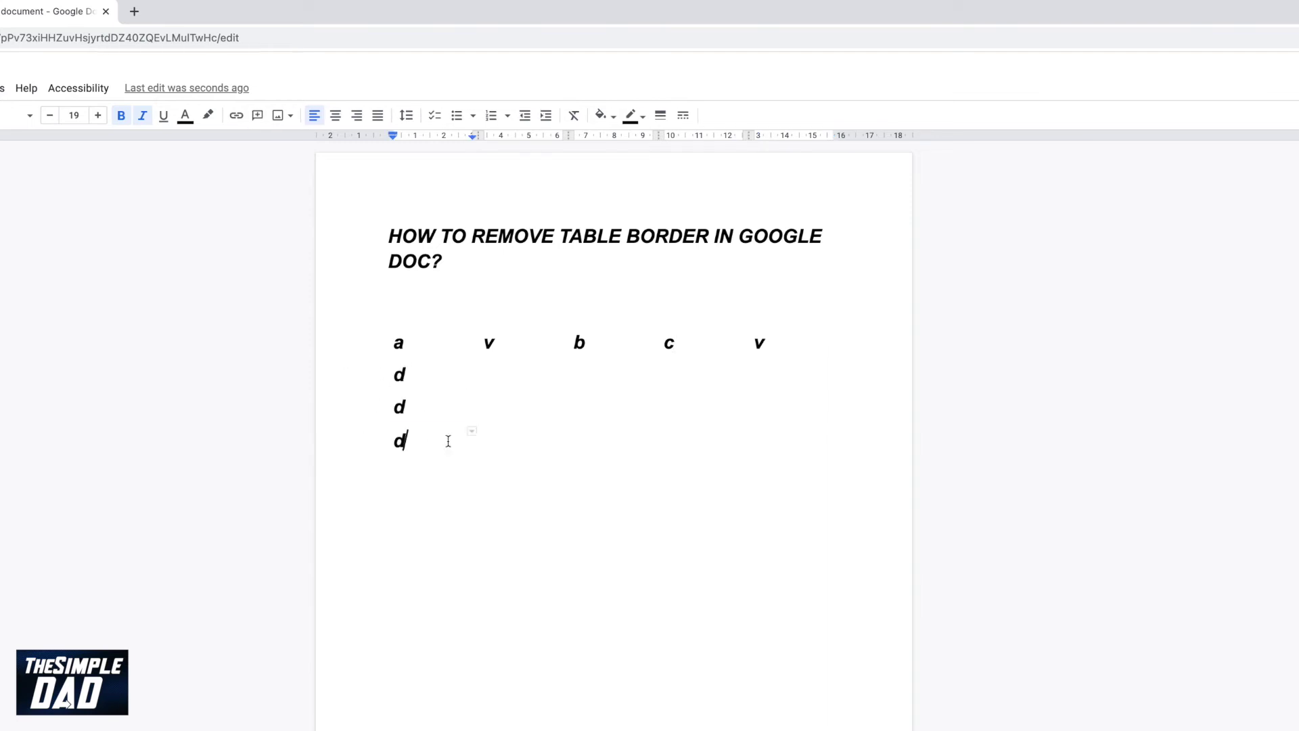
left_click_drag(507, 442, 499, 411)
type("d")
left_click(499, 411)
type("d")
left_click(504, 376)
type("d")
left_click(583, 368)
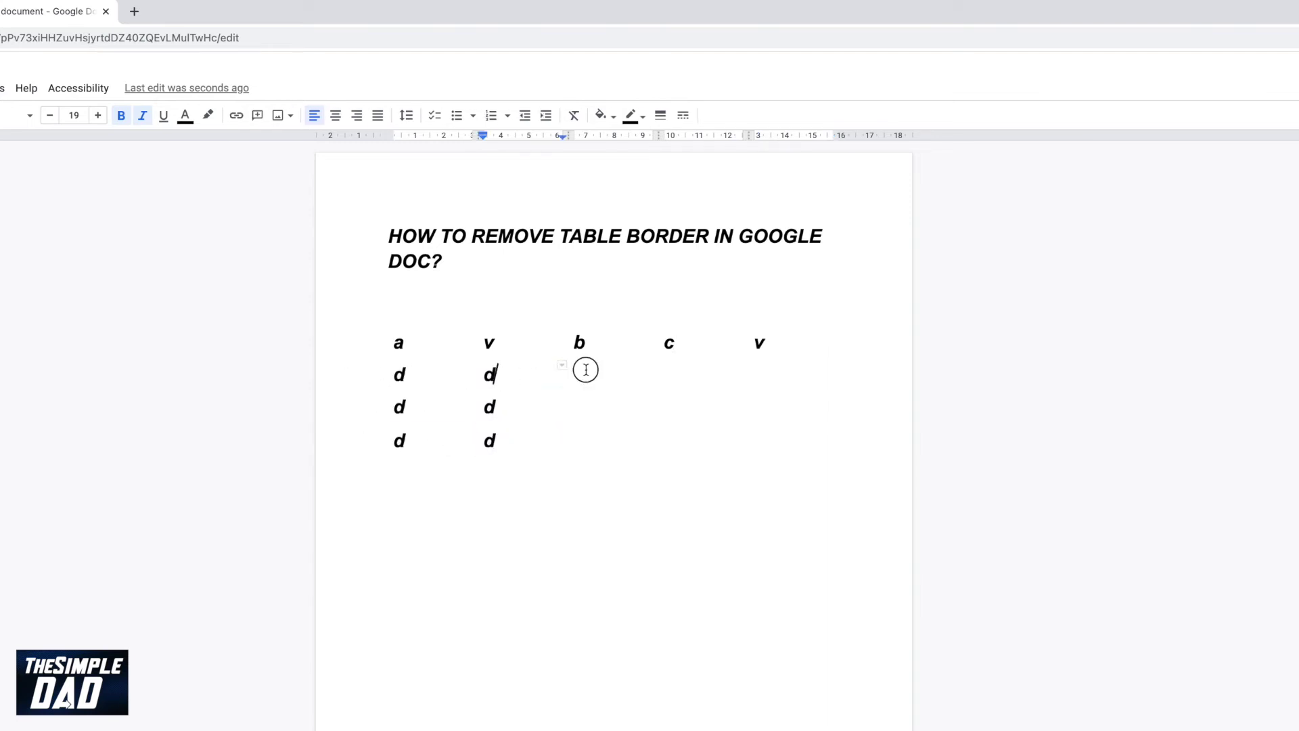
type("d")
Fill the remaining empty cells in columns 3 to 5 and move below the table.
left_click(590, 395)
type("dd")
left_click_drag(711, 439, 708, 400)
type("s")
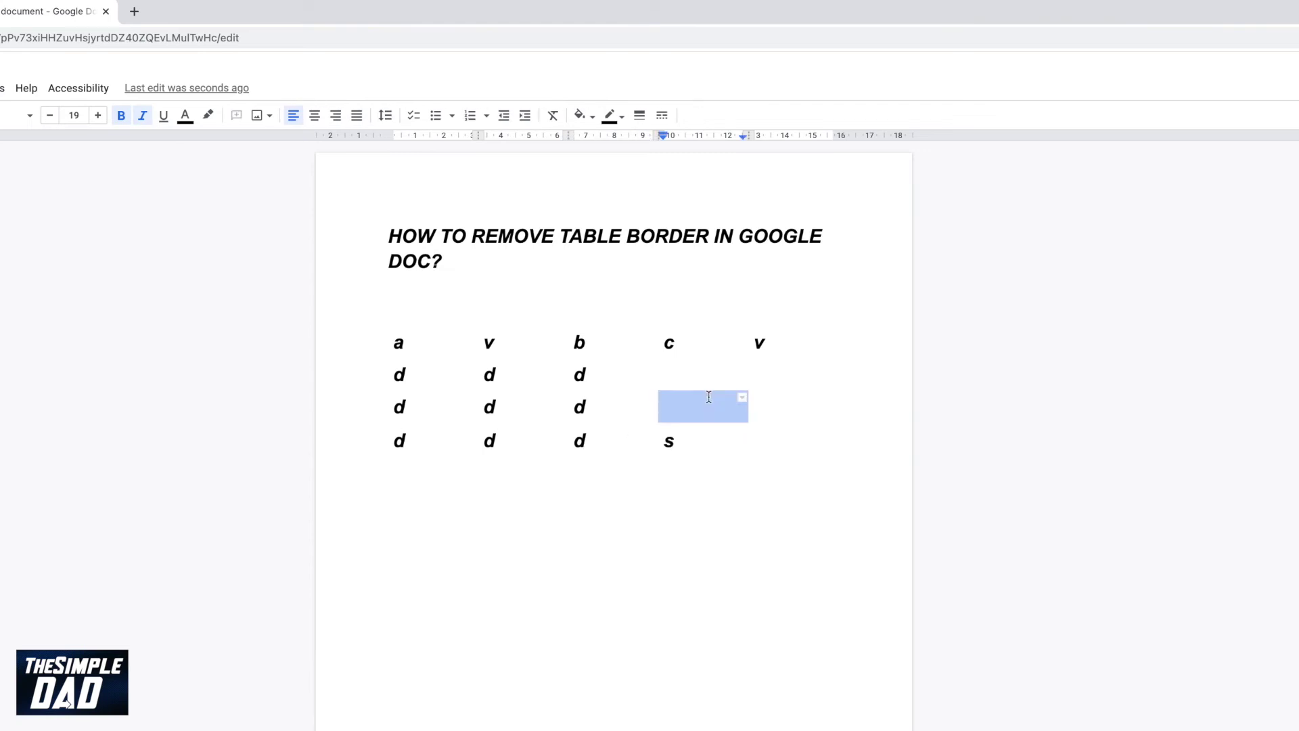
type("d")
left_click(707, 380)
type("s")
left_click(758, 426)
type("s")
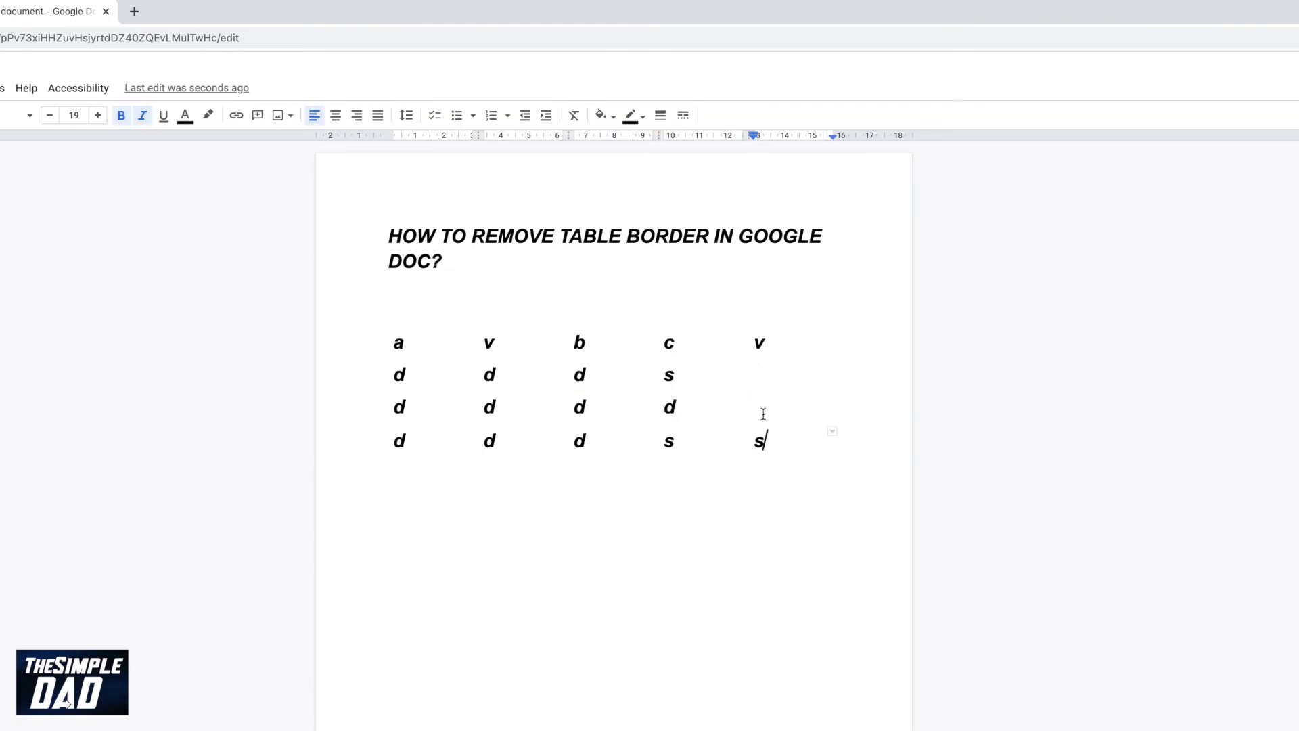
type("d")
type("a")
double_click(757, 479)
left_click(571, 514)
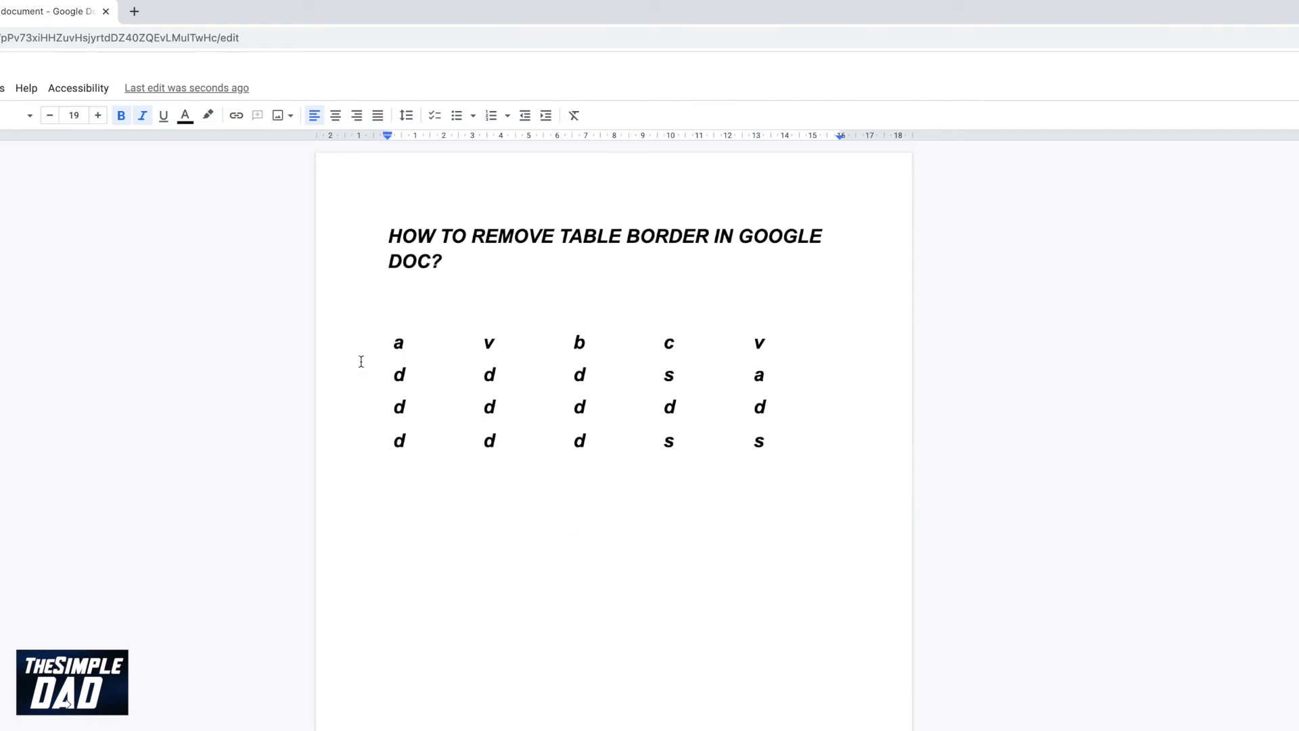
Give every cell of the table 1pt black borders.
mouse_move(354, 339)
left_mouse_down()
mouse_move(774, 392)
mouse_move(811, 428)
left_mouse_up()
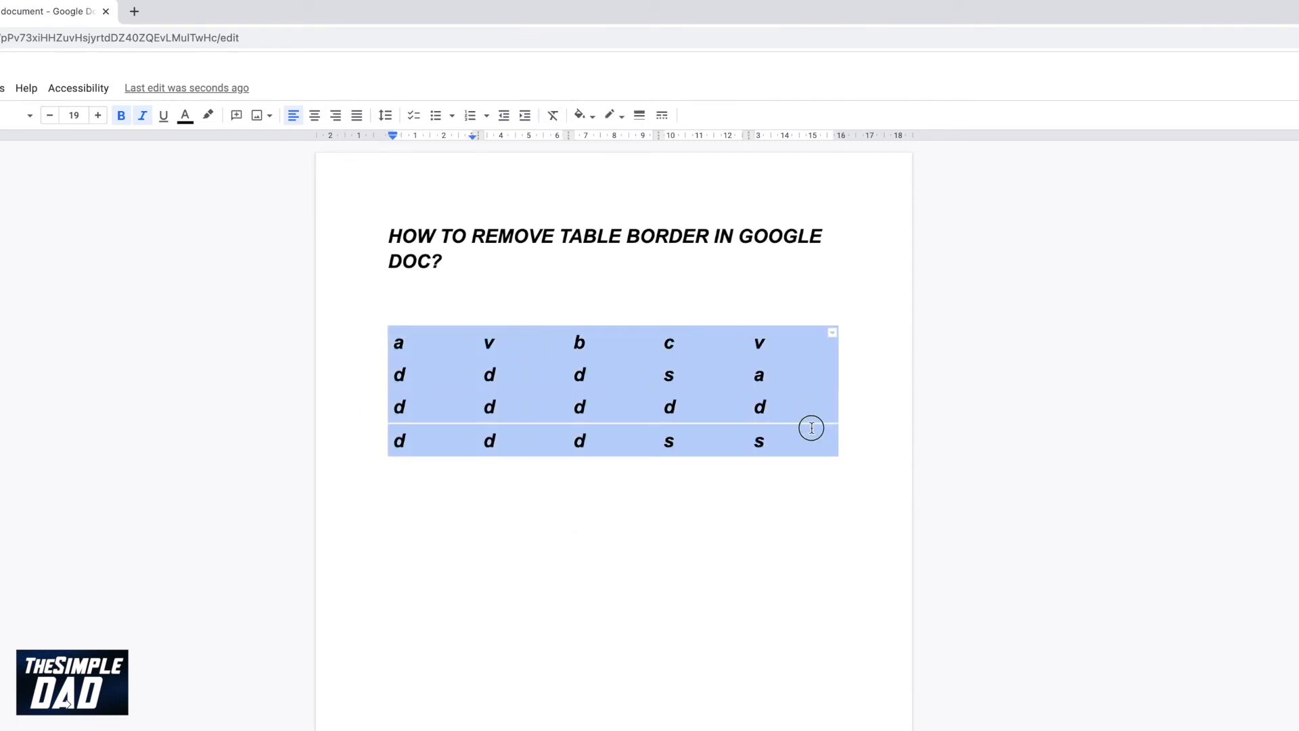
left_click(613, 120)
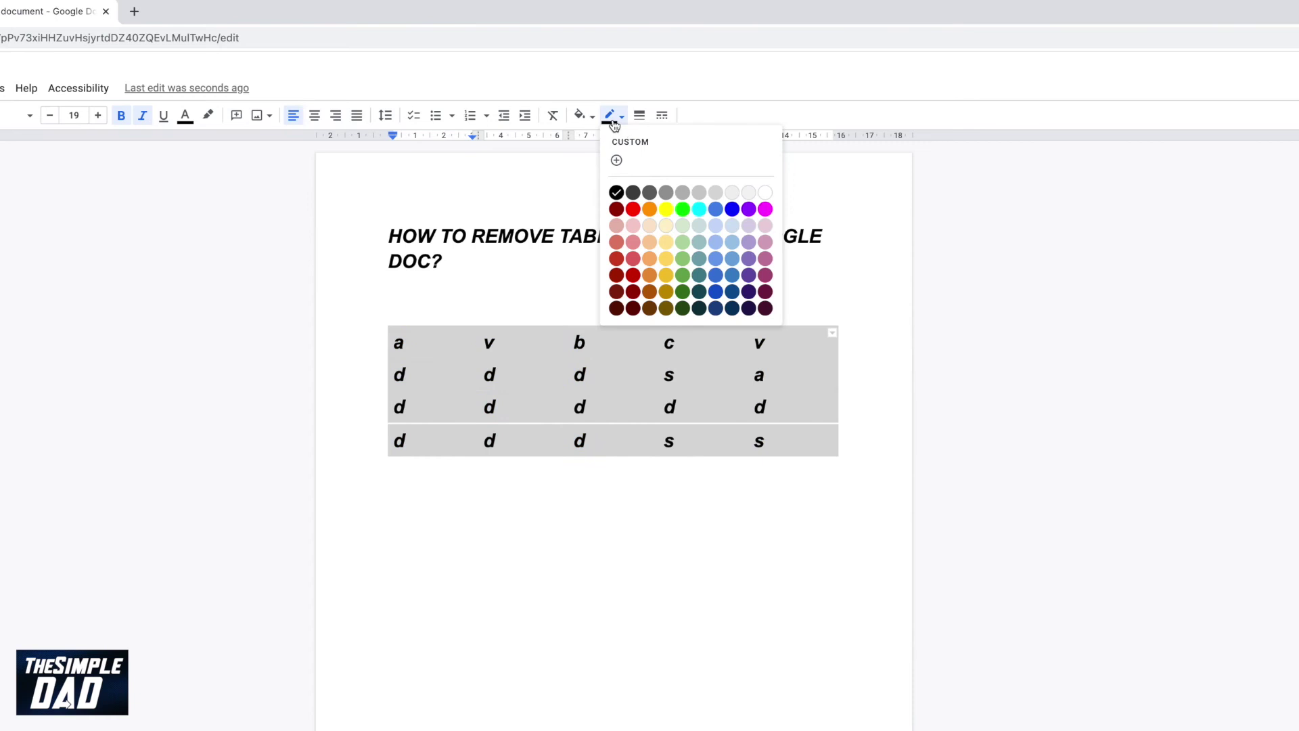
left_click(614, 119)
left_click(640, 117)
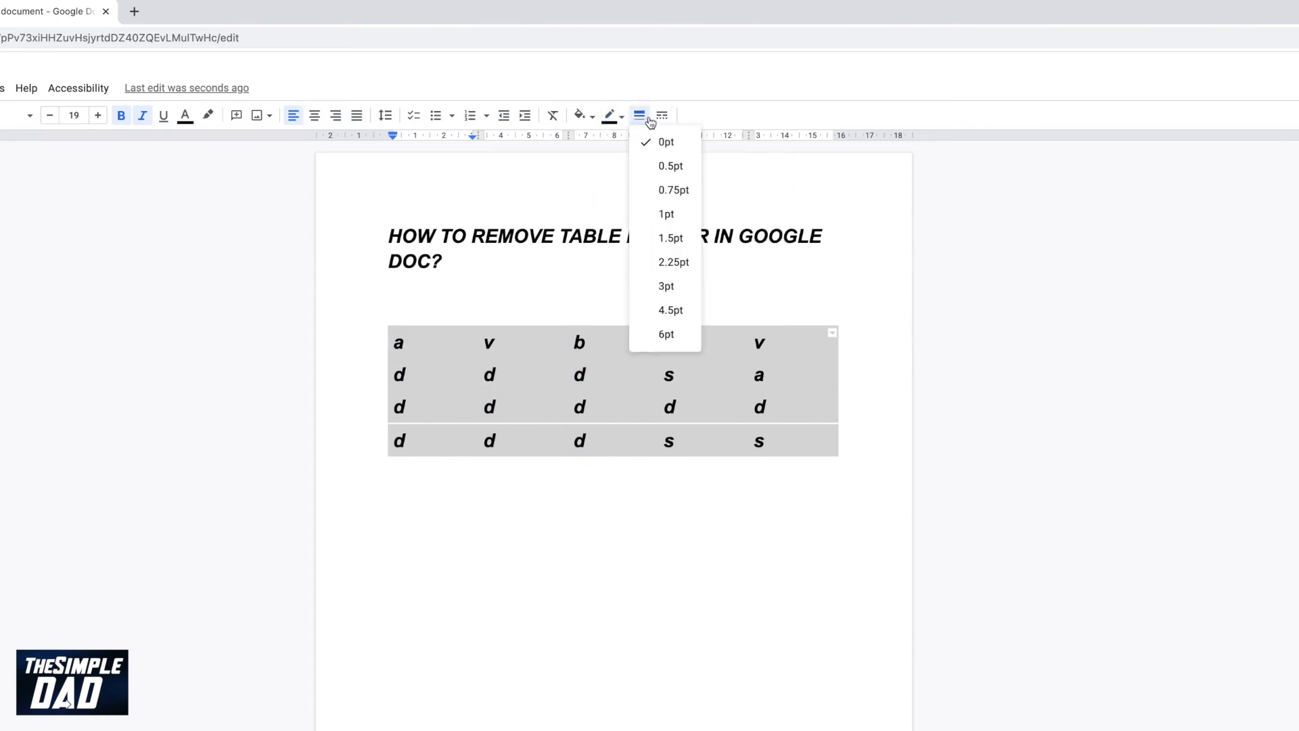
left_click(668, 215)
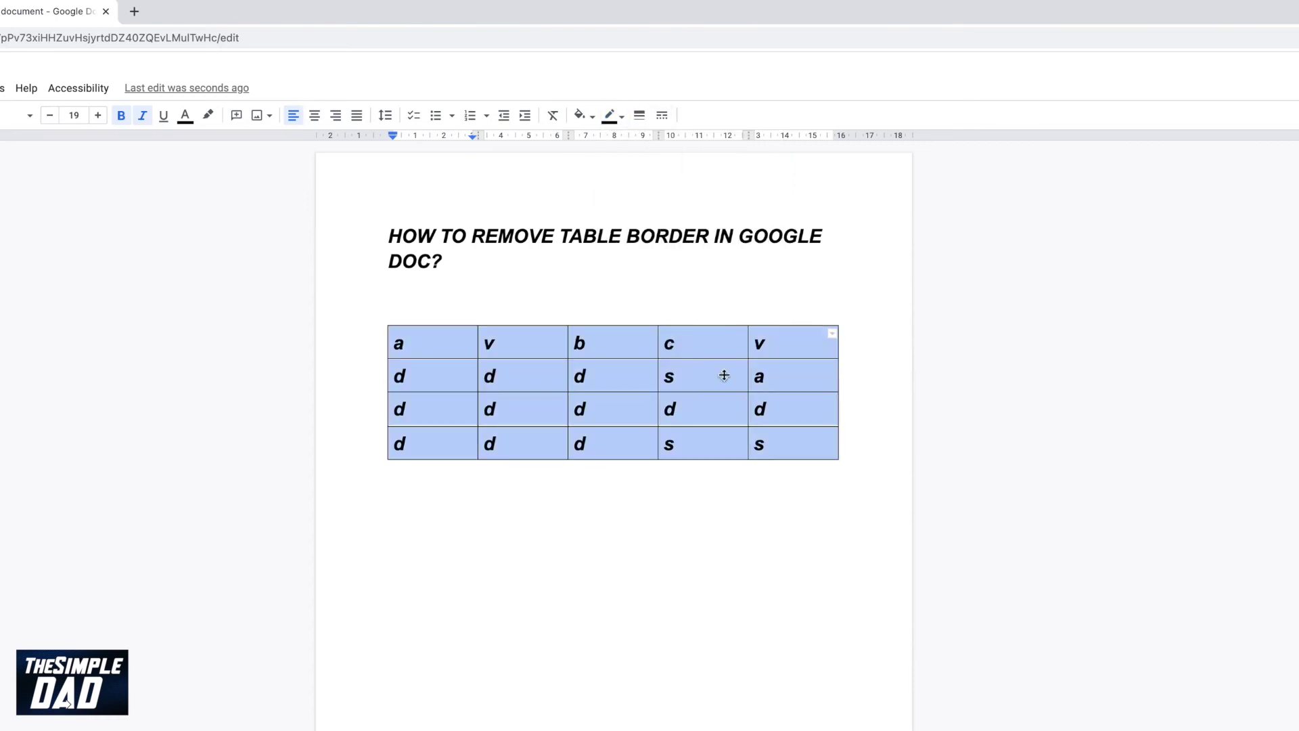
left_click(777, 495)
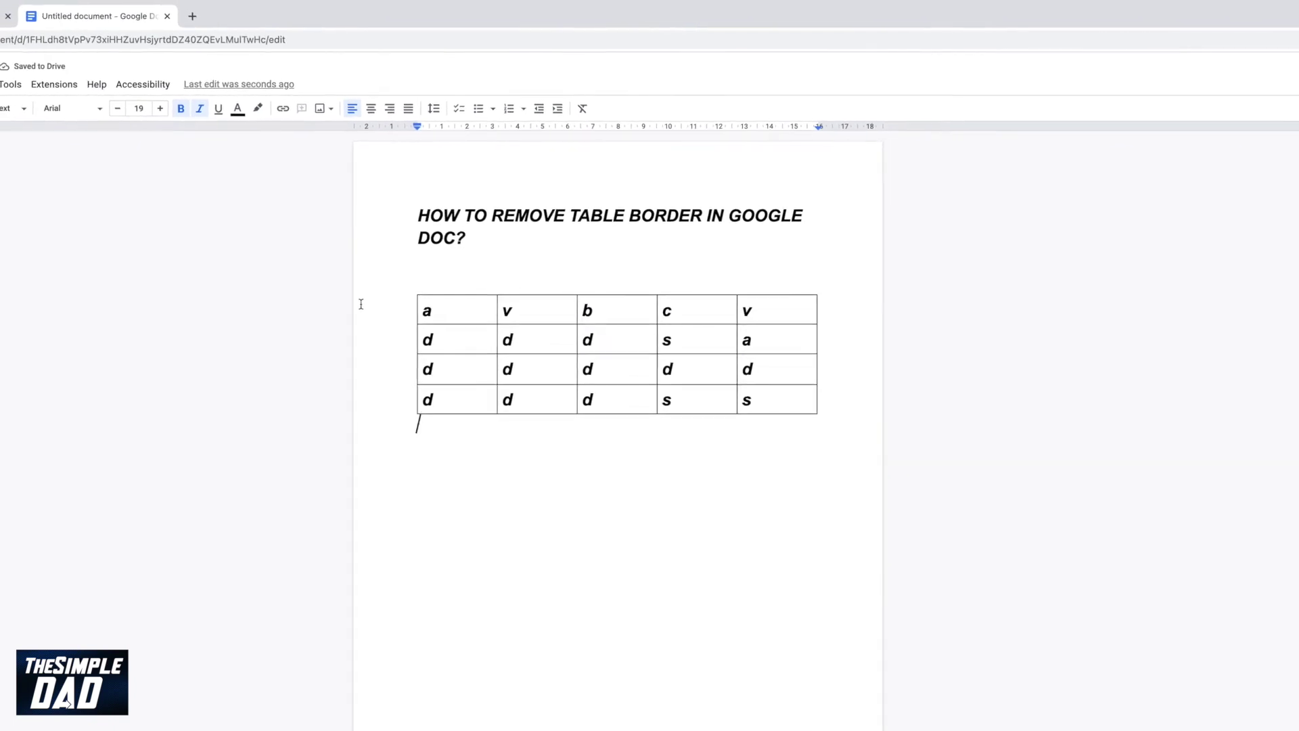
Reselect the whole table and set its border width back to 0pt.
left_click_drag(439, 310, 687, 367)
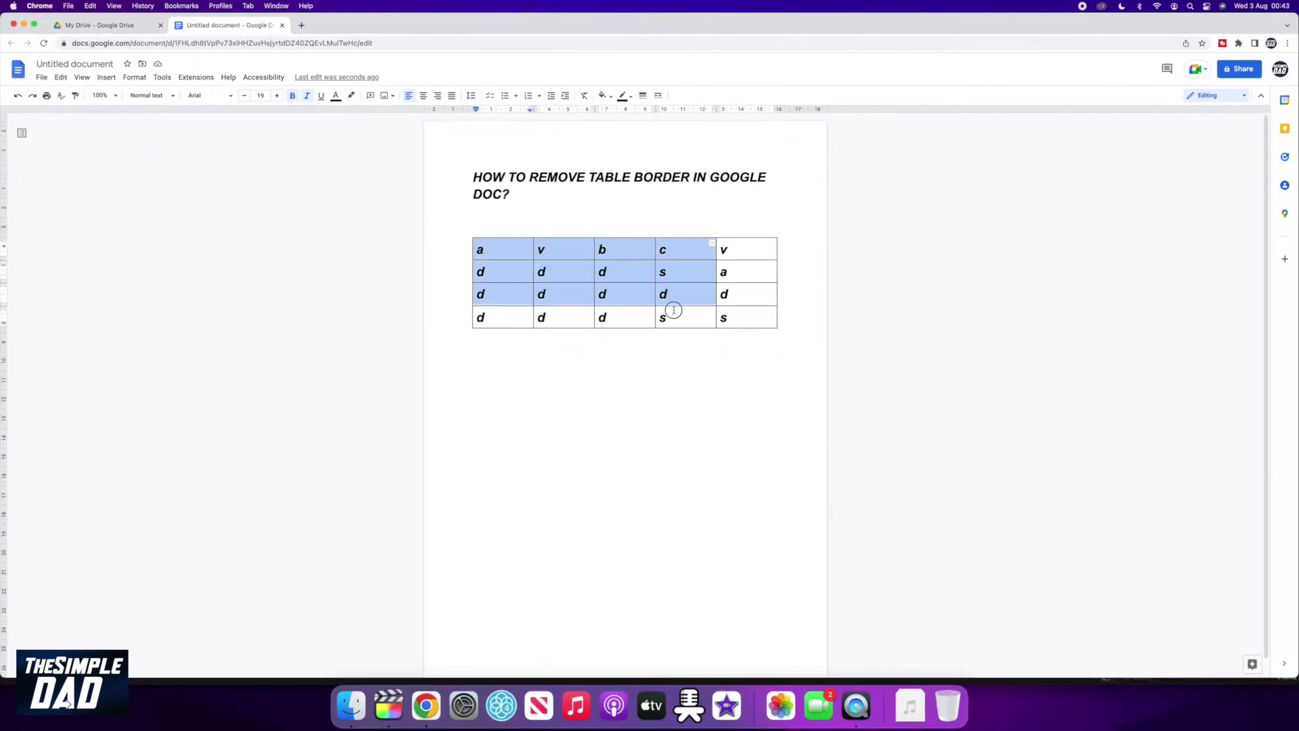
mouse_move(674, 311)
left_mouse_down()
mouse_move(717, 326)
mouse_move(490, 253)
left_mouse_up()
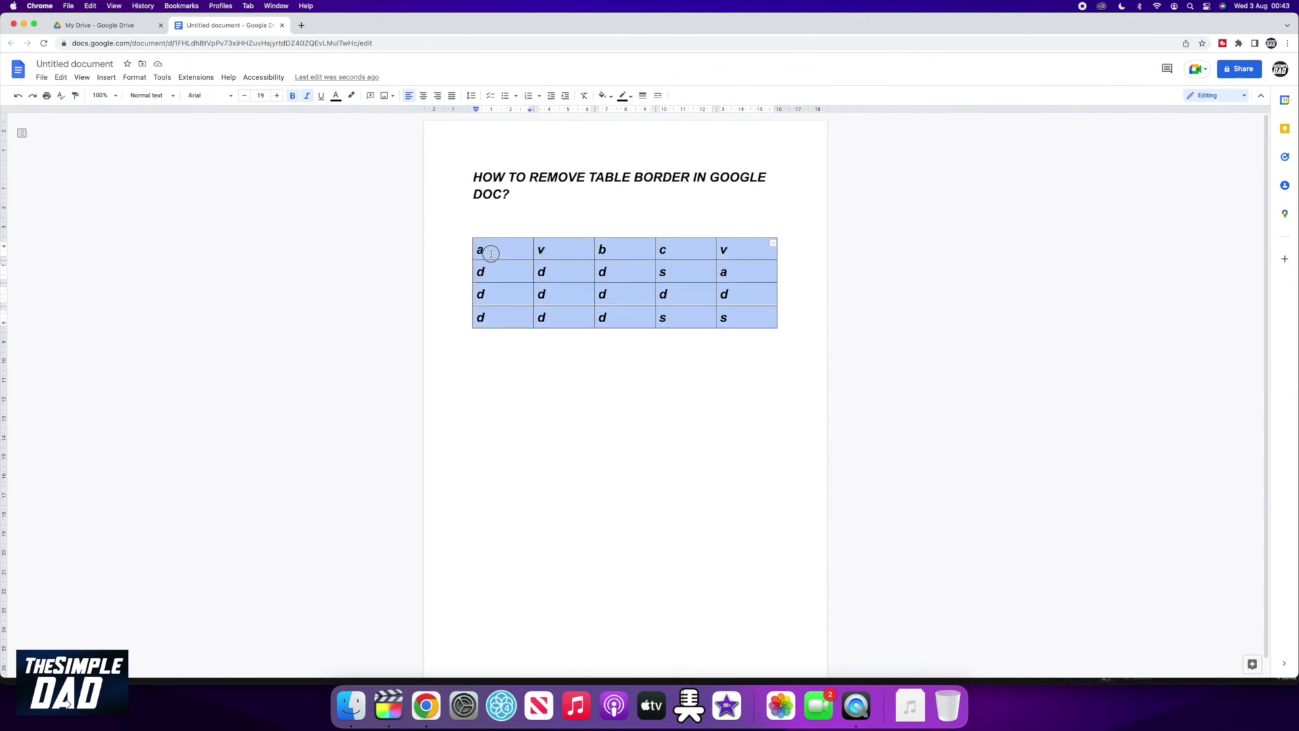
left_click(642, 95)
left_click(653, 113)
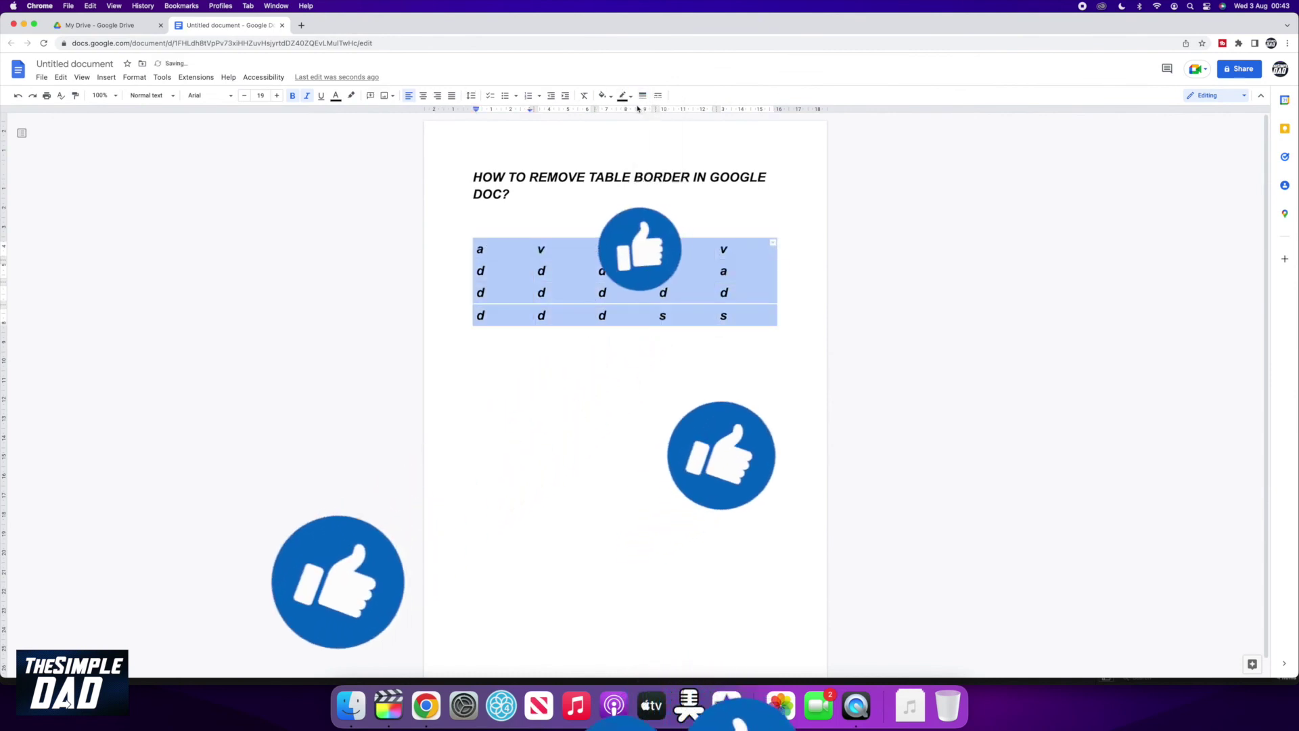
left_click(623, 95)
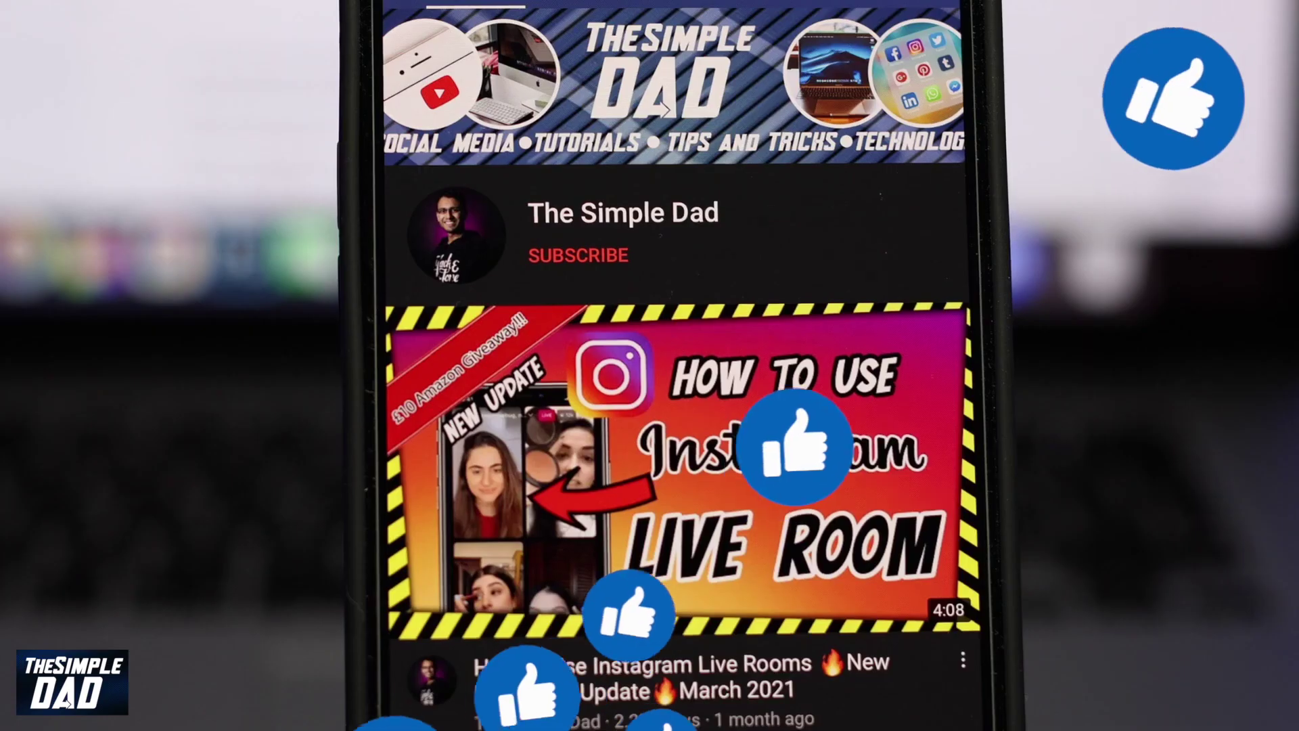